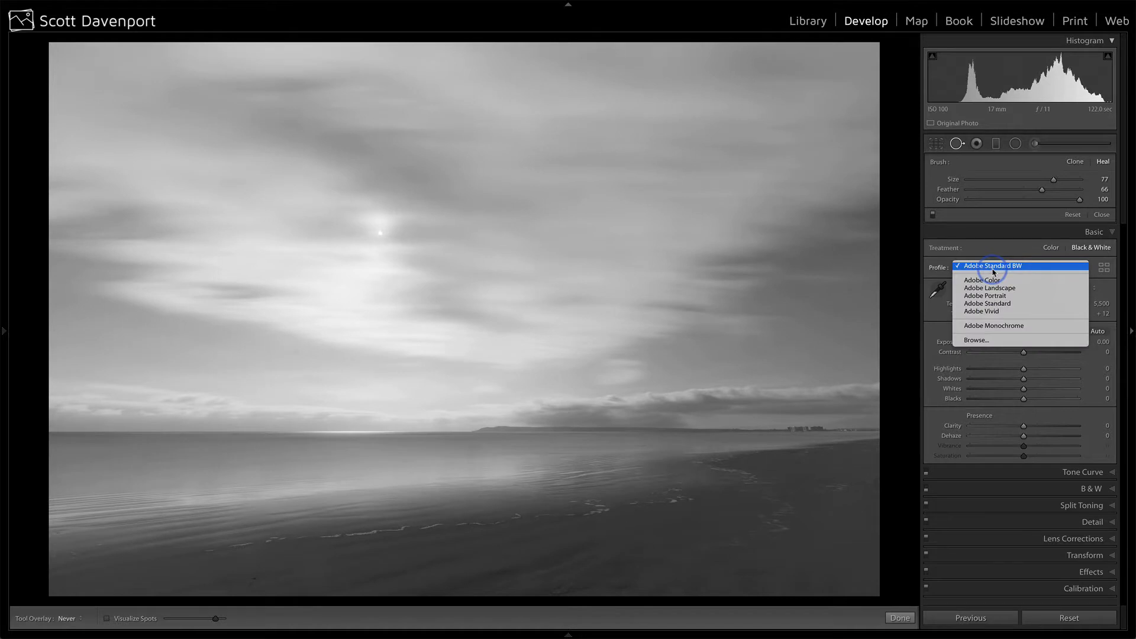
# Step: Try the Adobe Standard color profile on the photo and undo back to the adjusted black and white version
pyautogui.click(994, 281)
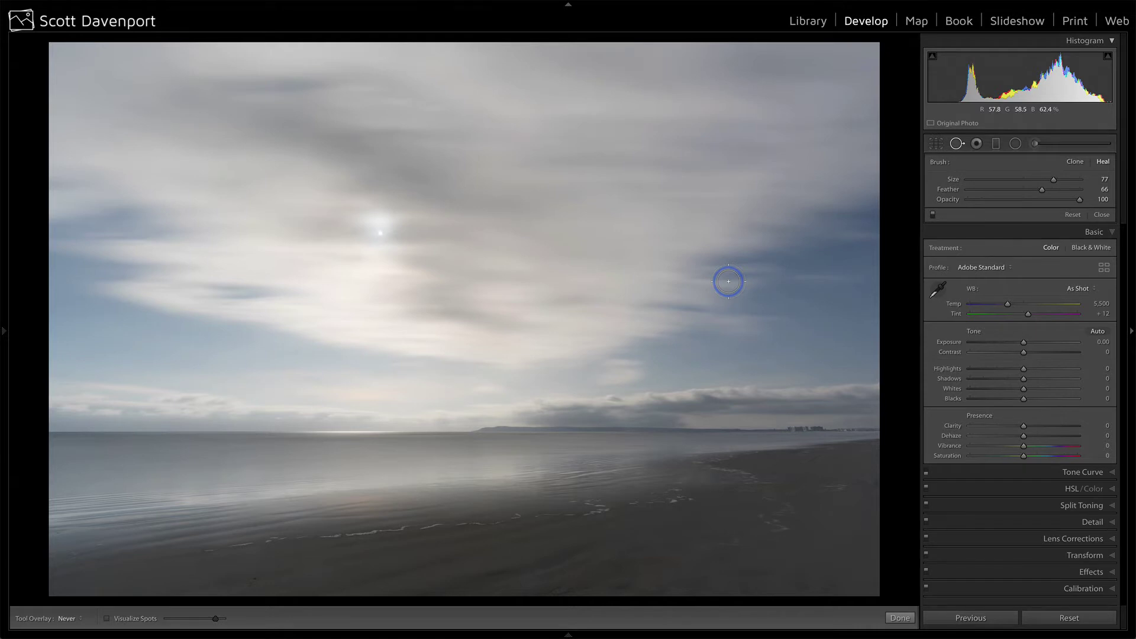
pyautogui.hotkey('ctrl', 'z')
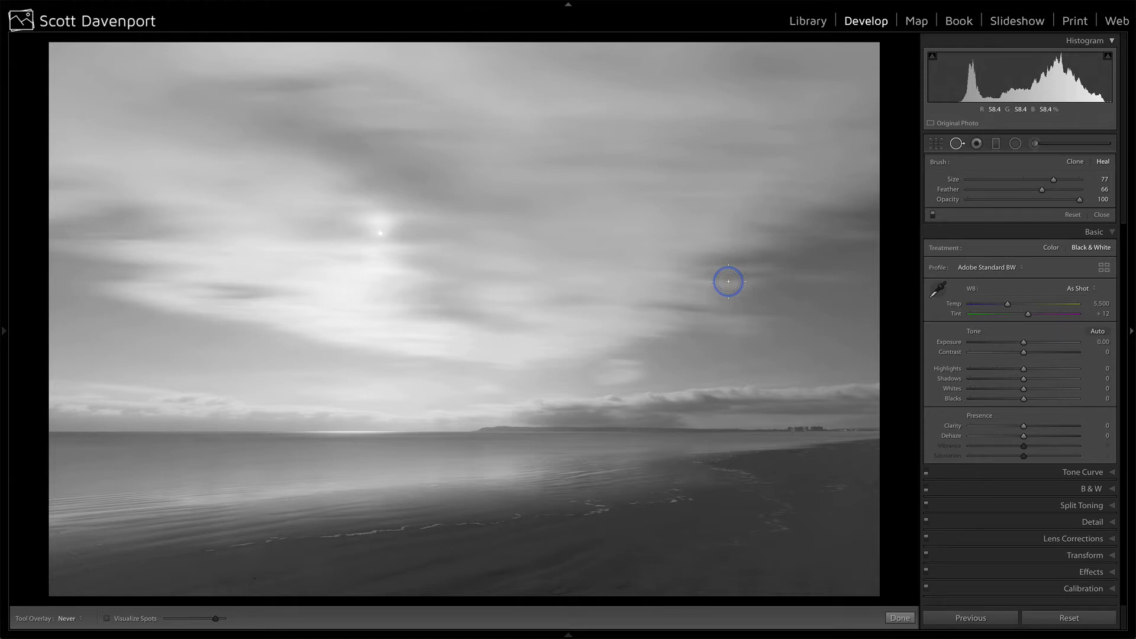
pyautogui.hotkey('ctrl', 'z')
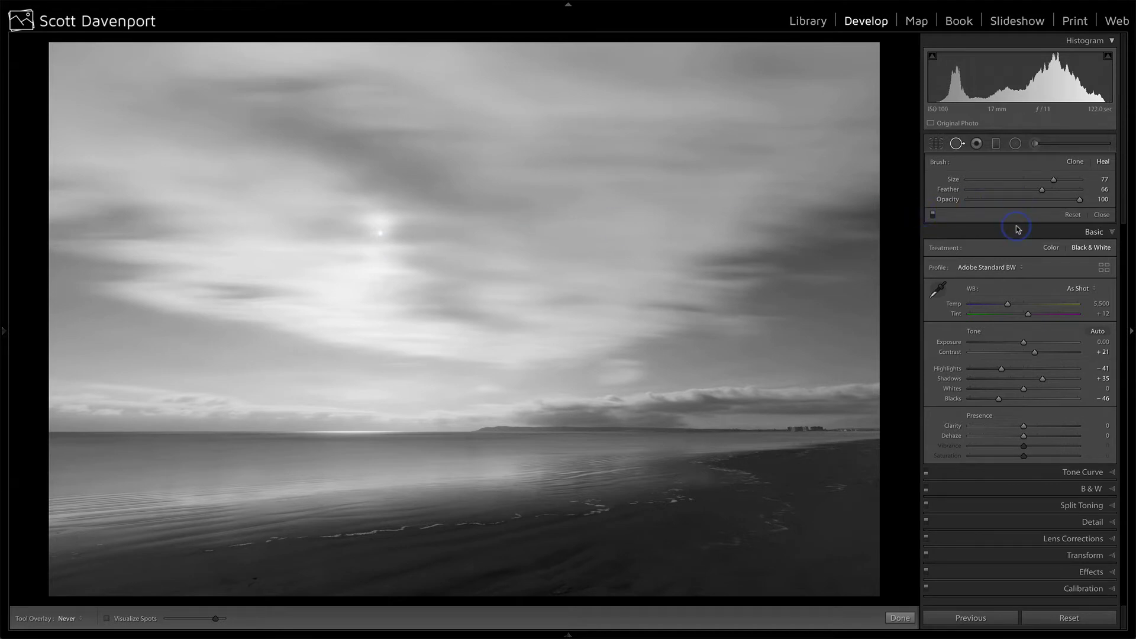
pyautogui.hotkey('ctrl', 'z')
# Step: Turn on the Black & White Mix adjustments, comparing the sky with the mix off and on
pyautogui.click(1086, 489)
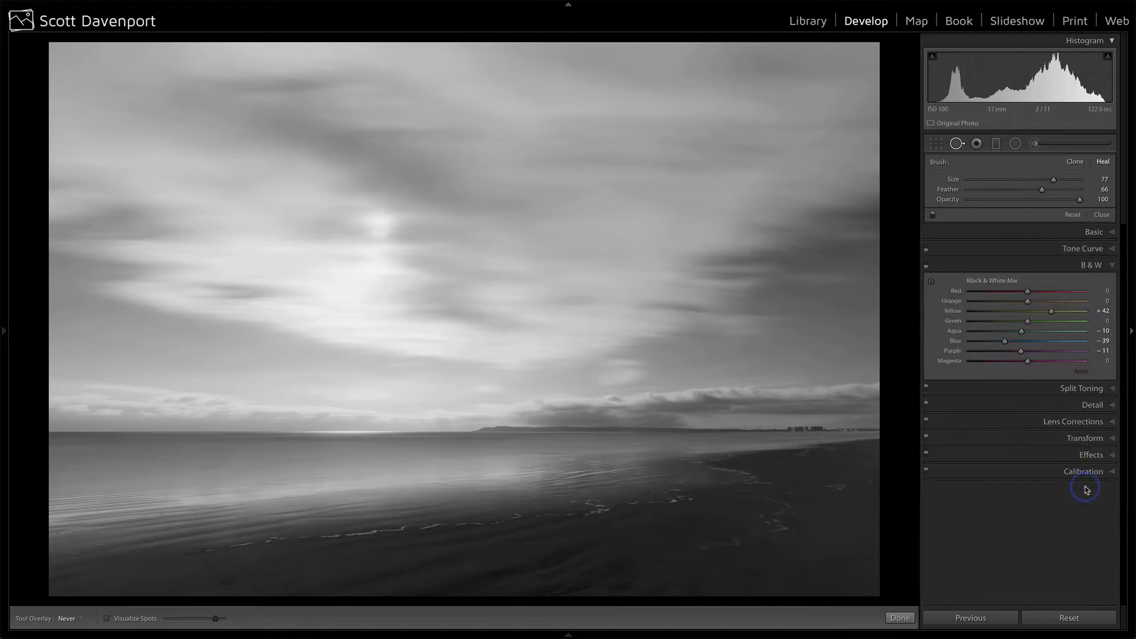
pyautogui.click(928, 266)
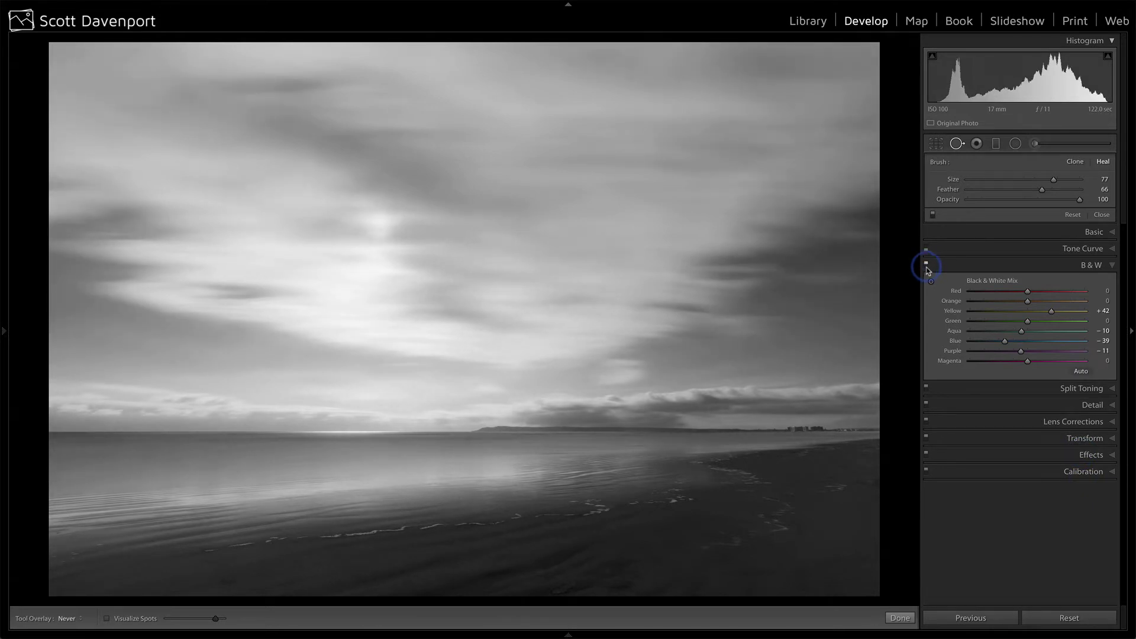
pyautogui.click(927, 266)
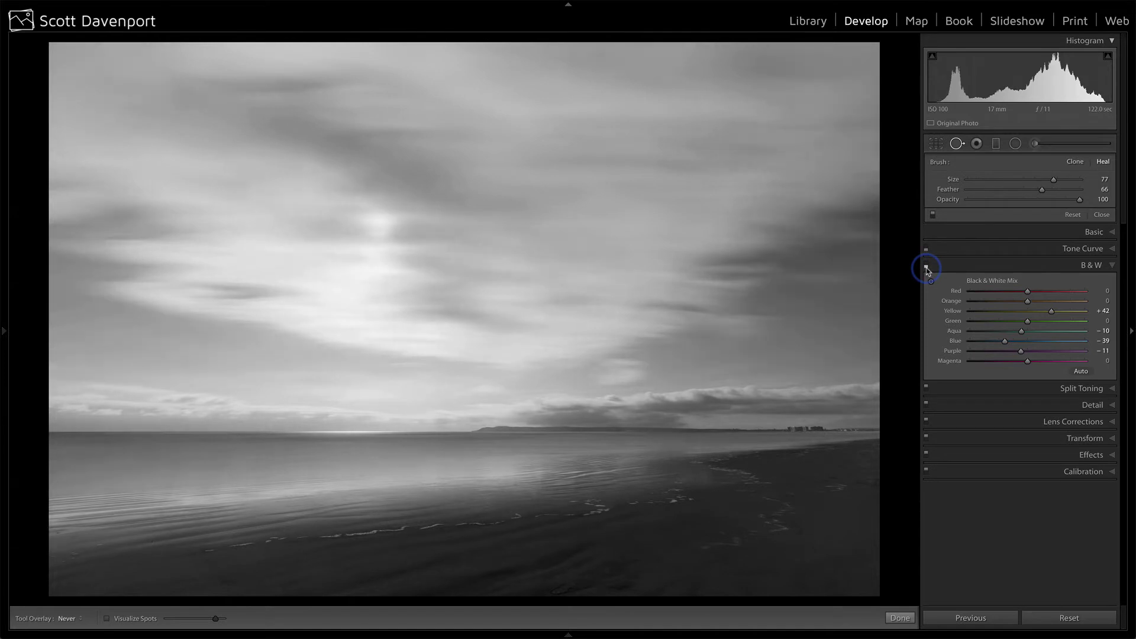
pyautogui.click(927, 267)
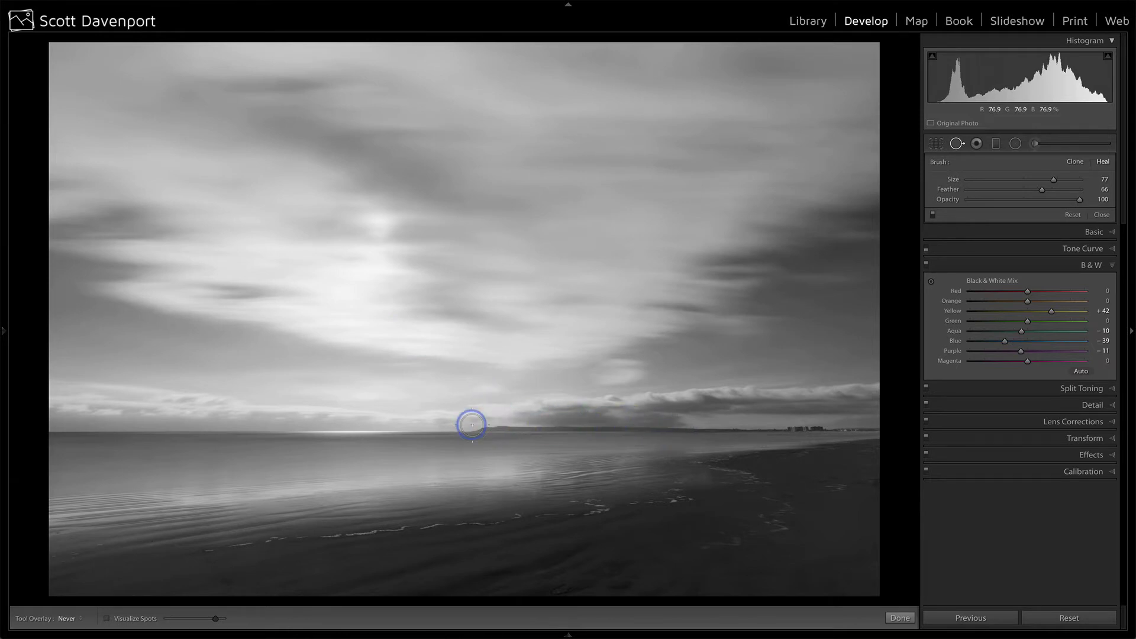
# Step: Turn on the custom tone curve and check its effect on the sky and foreground
pyautogui.click(1076, 251)
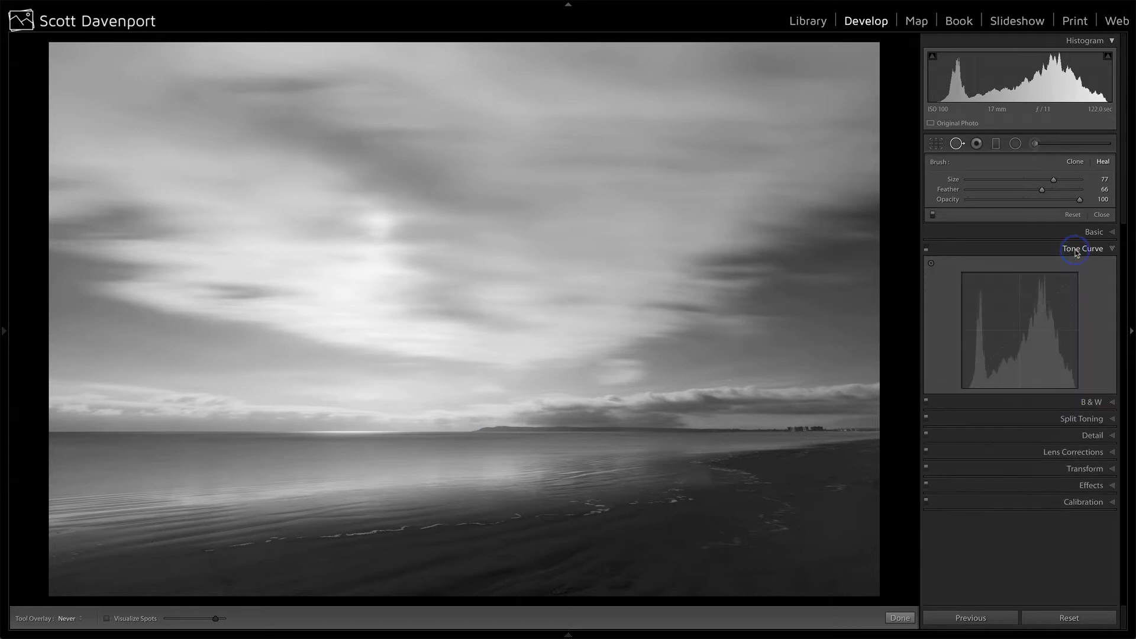
pyautogui.click(927, 250)
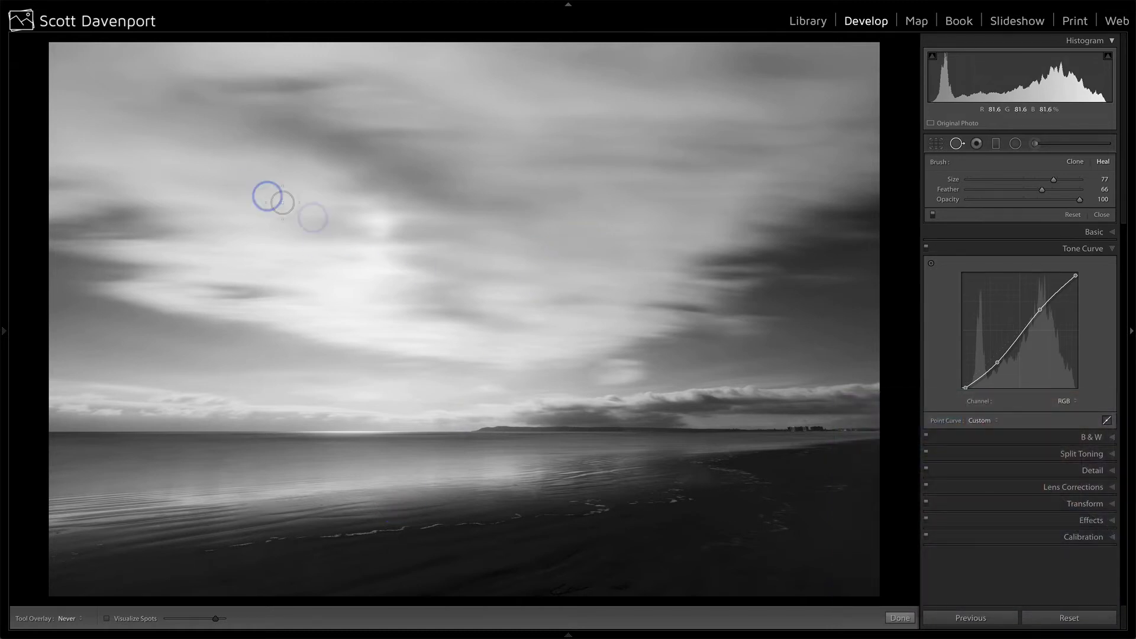
pyautogui.click(591, 330)
pyautogui.click(1110, 250)
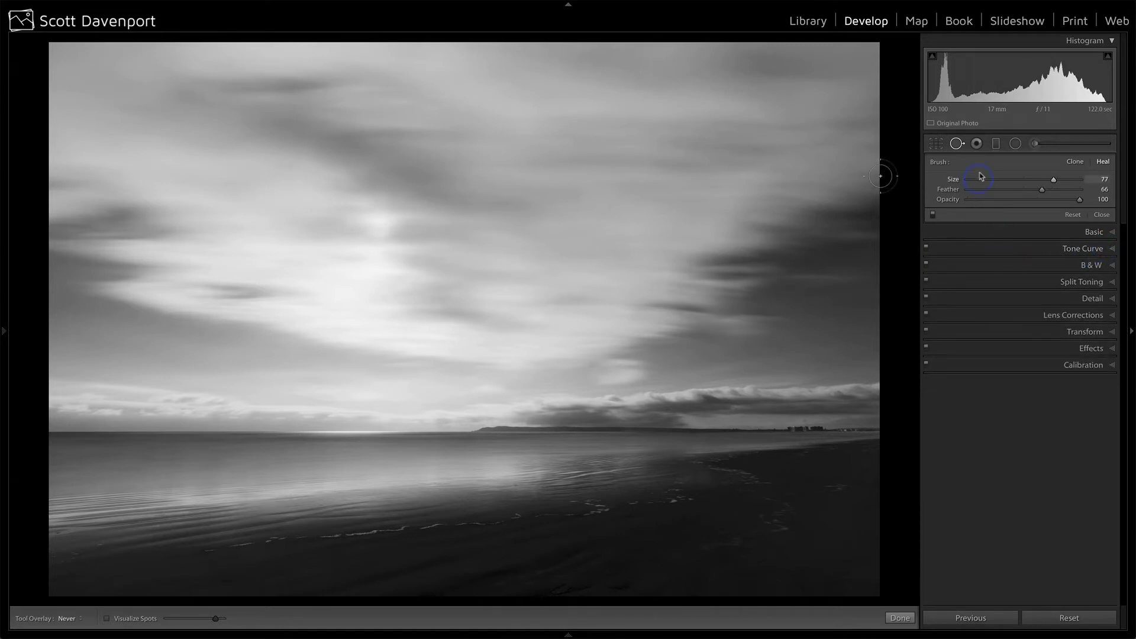
# Step: Turn on the graduated filters, comparing the photo with them off and on
pyautogui.click(997, 144)
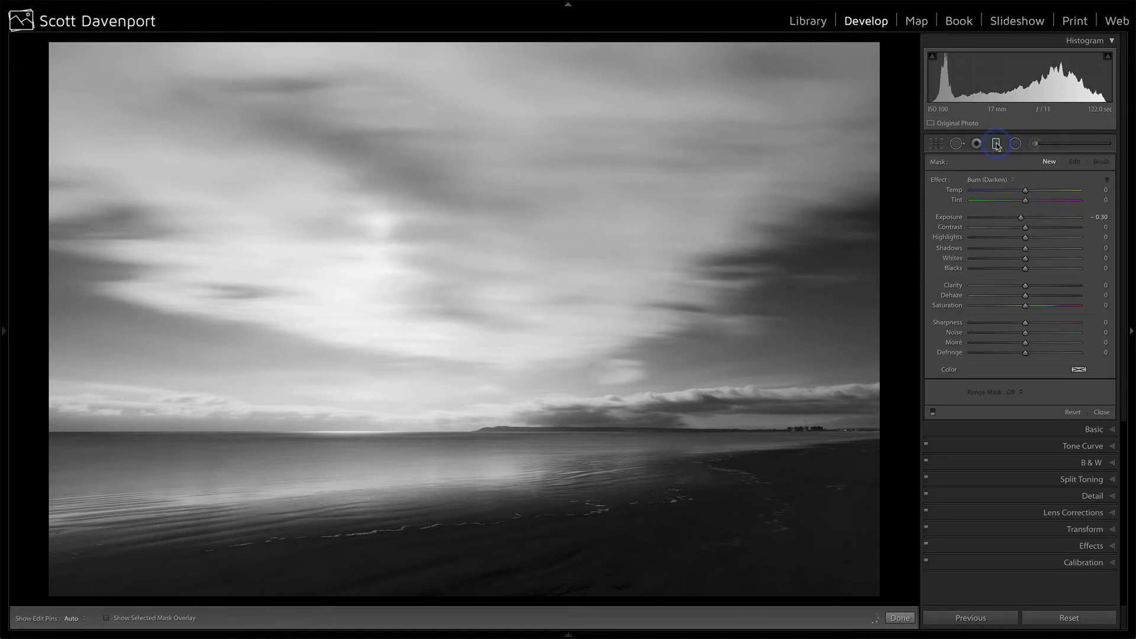
pyautogui.click(933, 411)
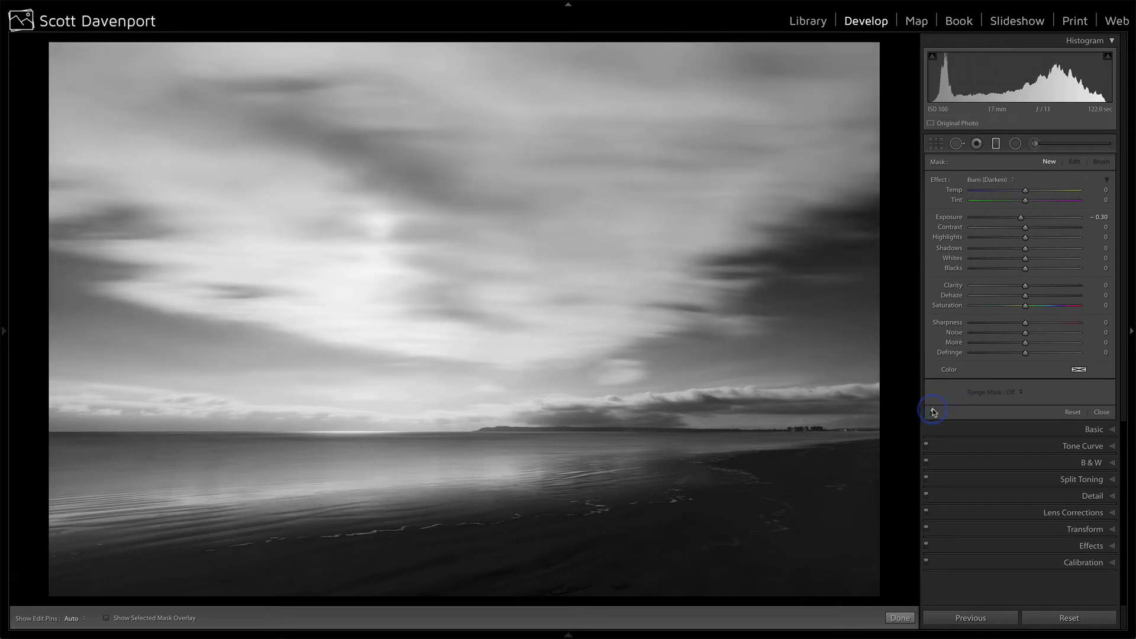
pyautogui.click(933, 412)
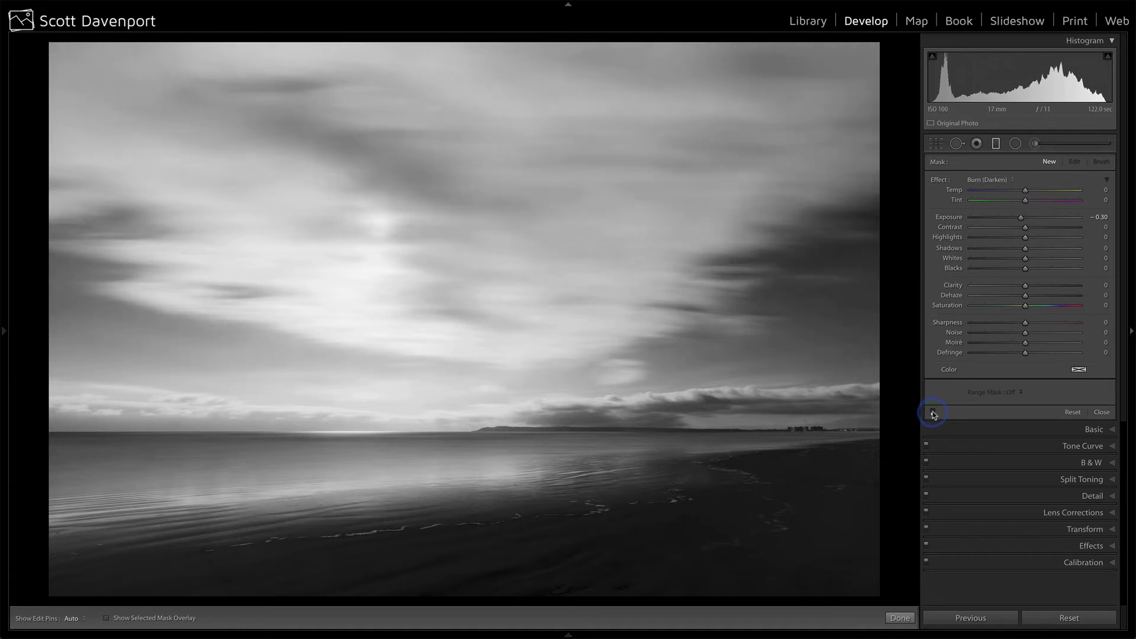
pyautogui.click(933, 412)
pyautogui.click(933, 413)
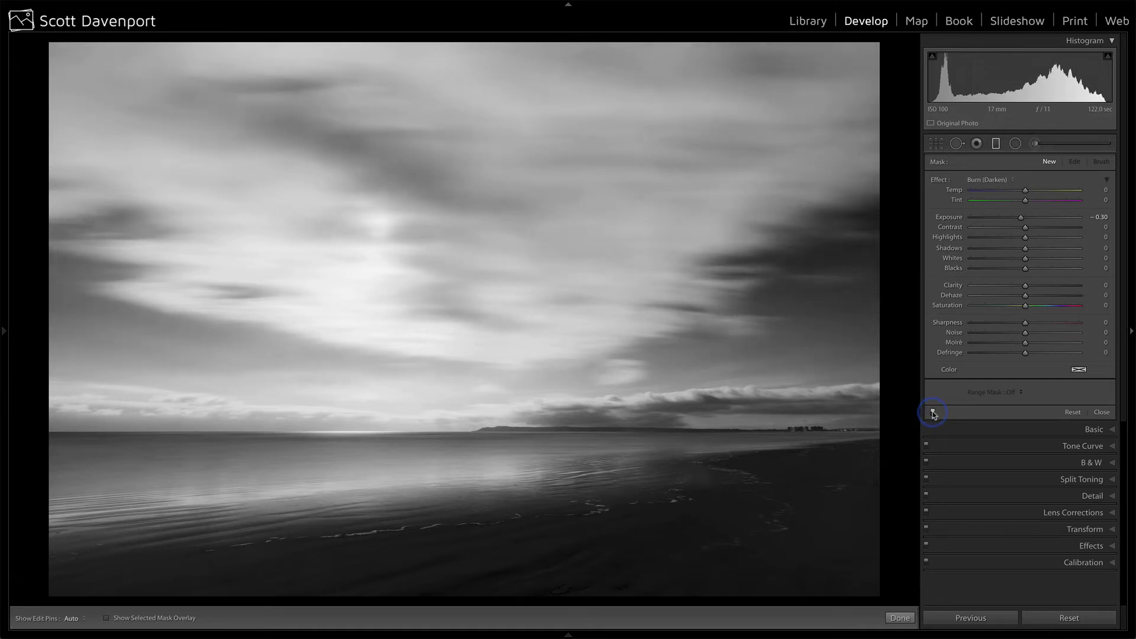
# Step: Examine the Clarity setting of the graduated filter above the horizon and compare its effect off and on
pyautogui.click(1022, 216)
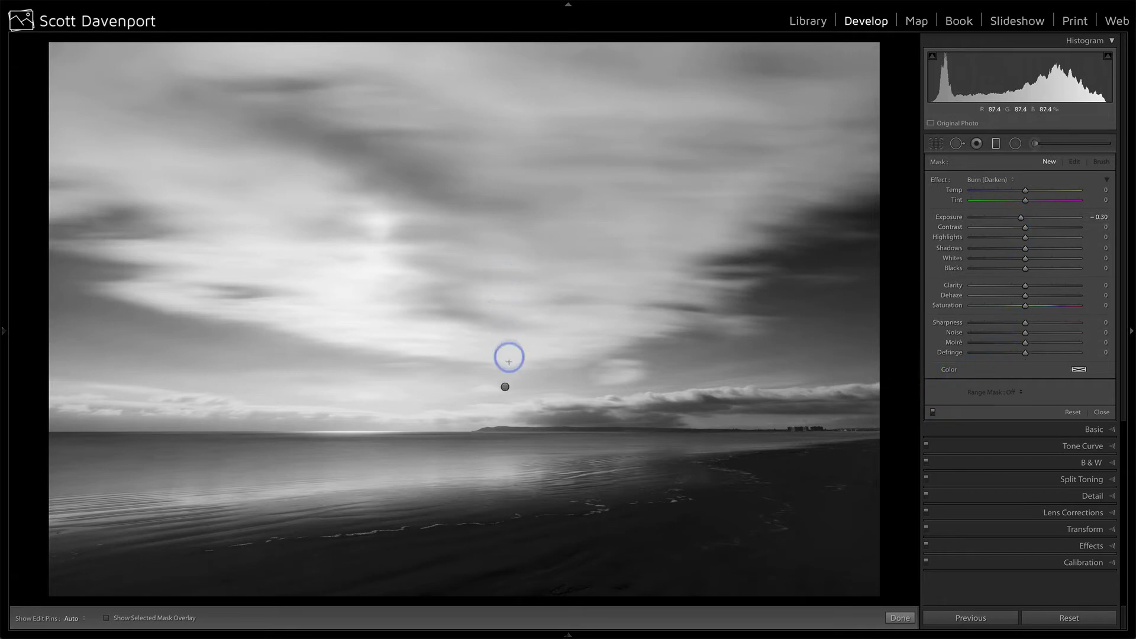
pyautogui.click(506, 387)
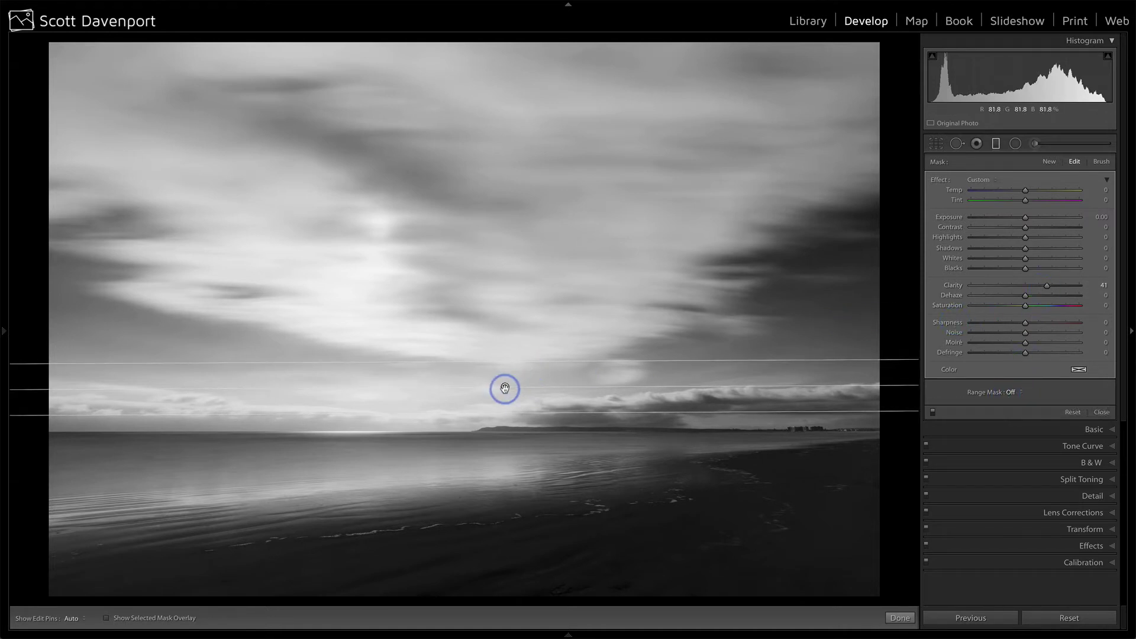
pyautogui.click(1046, 287)
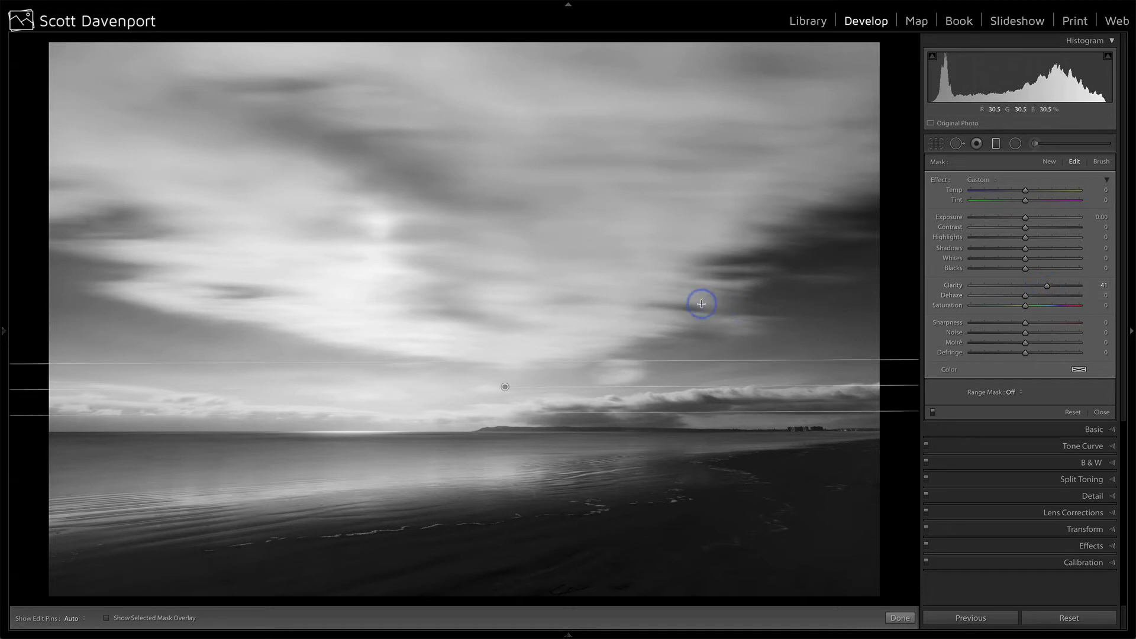
pyautogui.click(1028, 229)
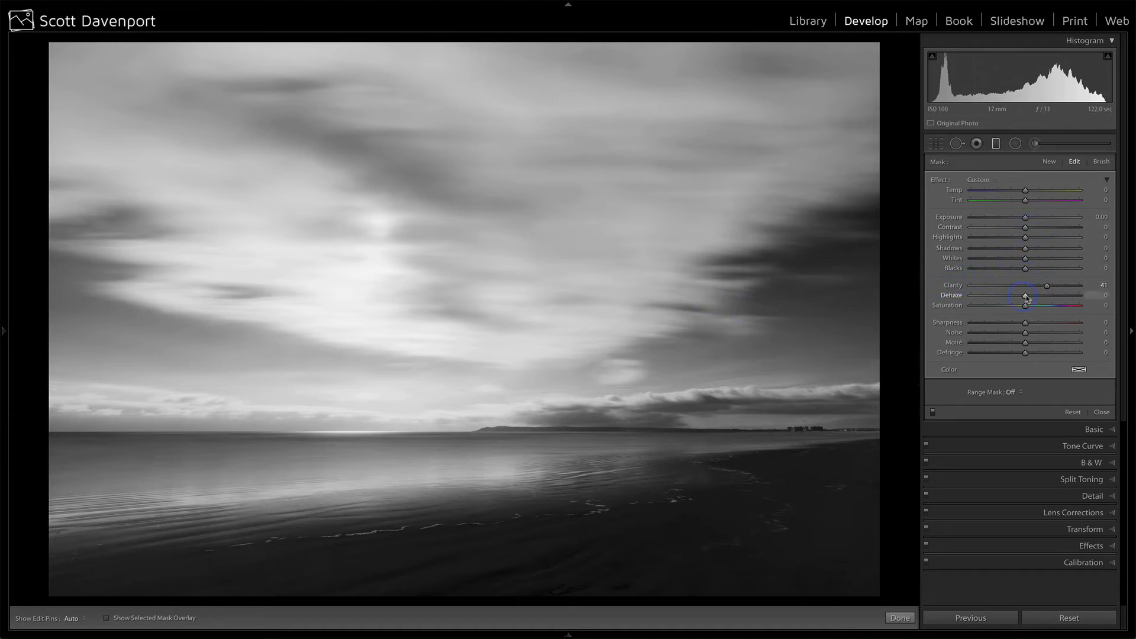
pyautogui.click(1074, 408)
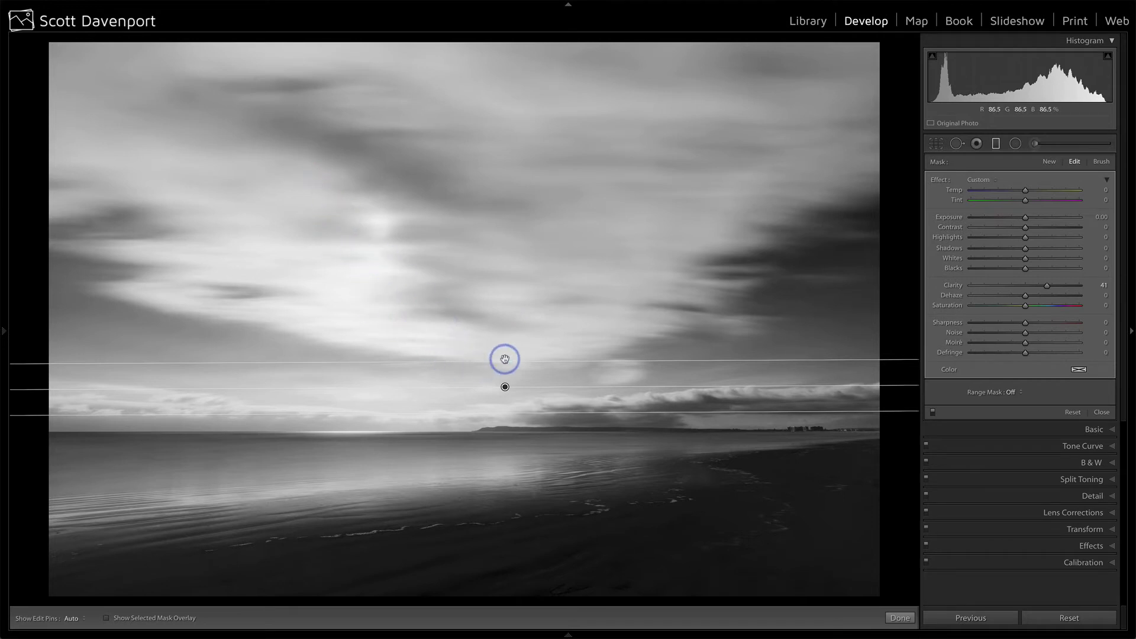
pyautogui.click(932, 412)
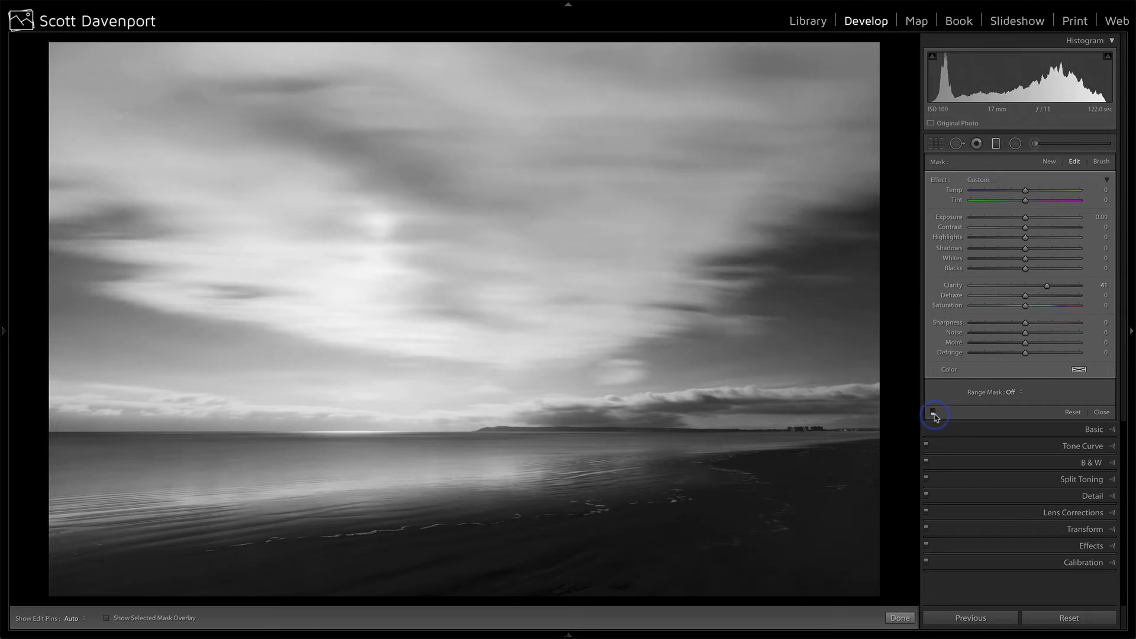
pyautogui.click(934, 412)
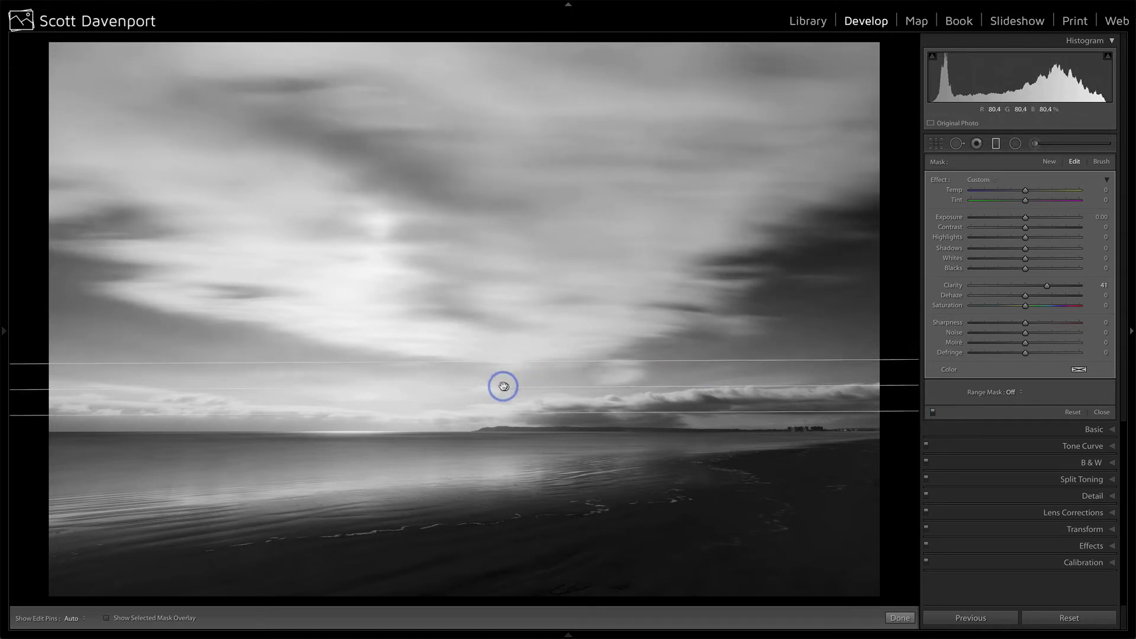
pyautogui.moveTo(504, 386)
# Step: Turn on the radial filters and review the settings of the ones across the clouds and above the horizon
pyautogui.click(1016, 143)
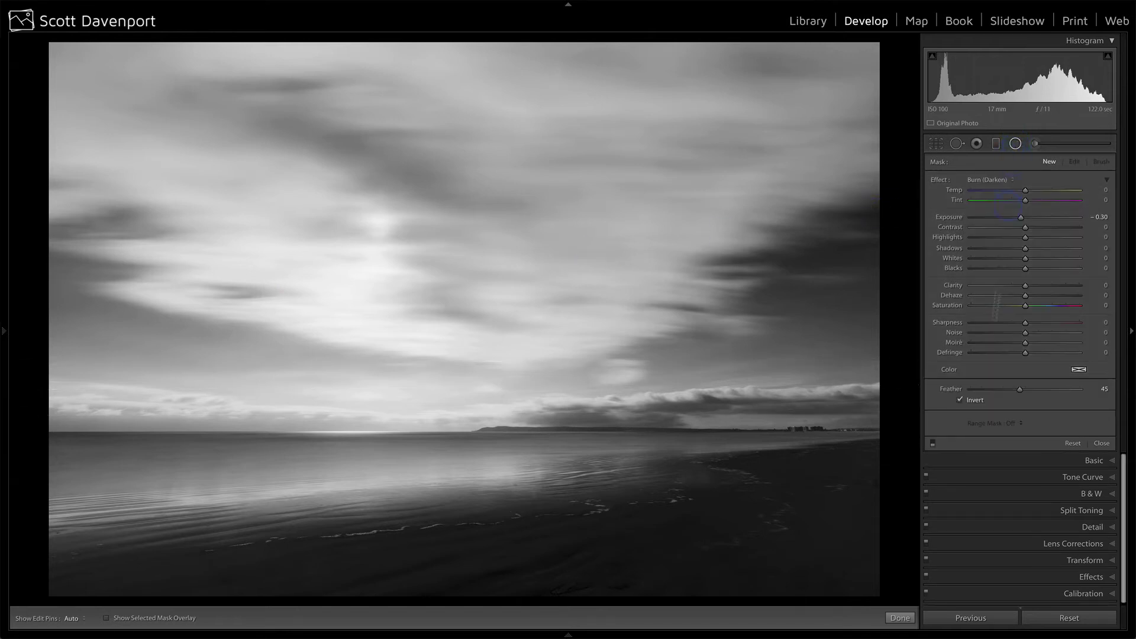
pyautogui.click(934, 443)
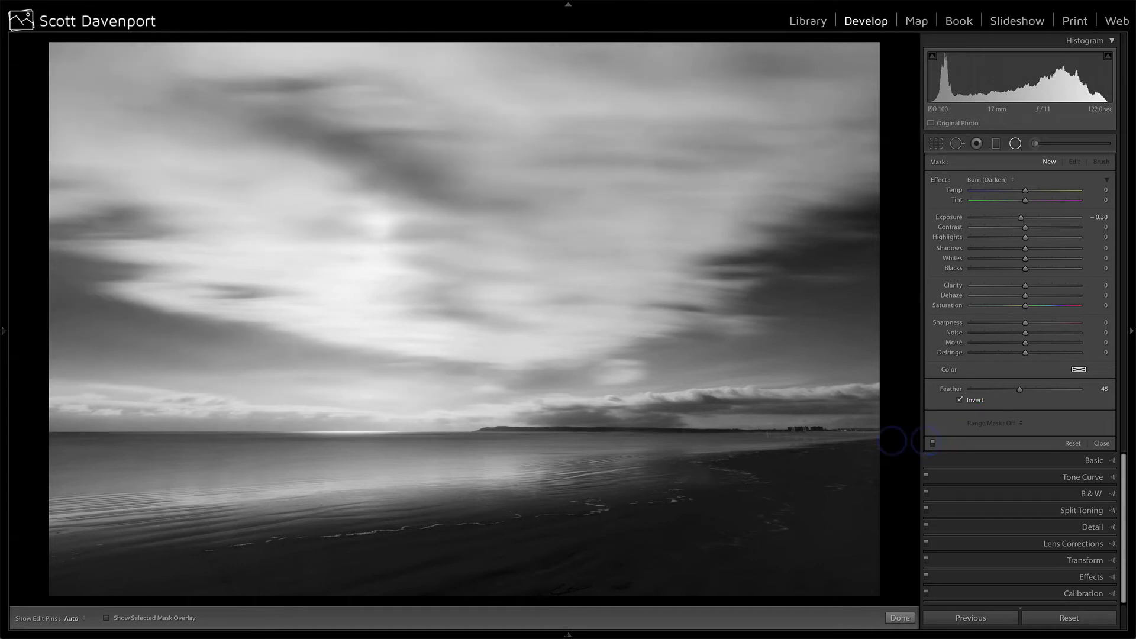
pyautogui.click(441, 175)
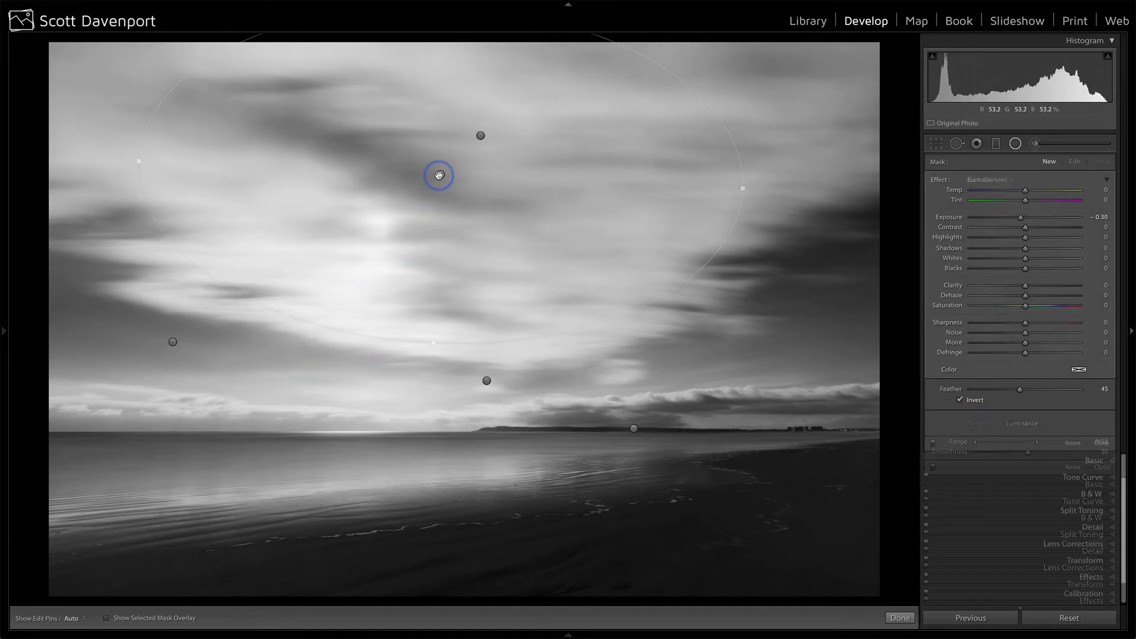
pyautogui.click(480, 136)
pyautogui.click(173, 342)
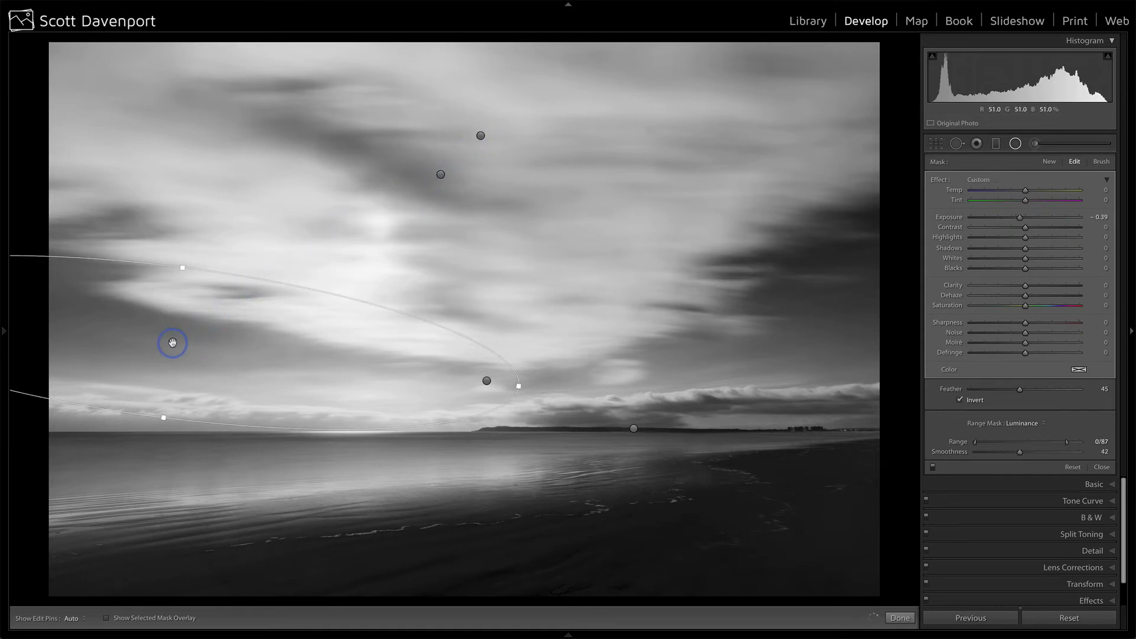
pyautogui.click(487, 380)
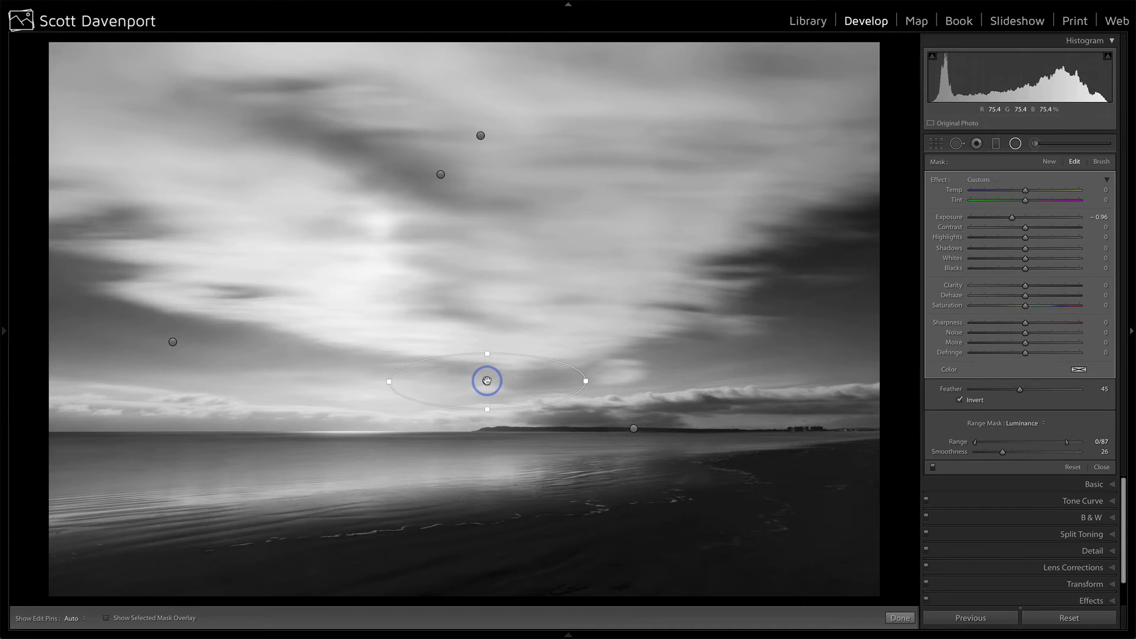
# Step: Inspect the mask overlays of the radial filters over the horizon, the darker sky and the upper clouds
pyautogui.moveTo(487, 381)
pyautogui.click(174, 341)
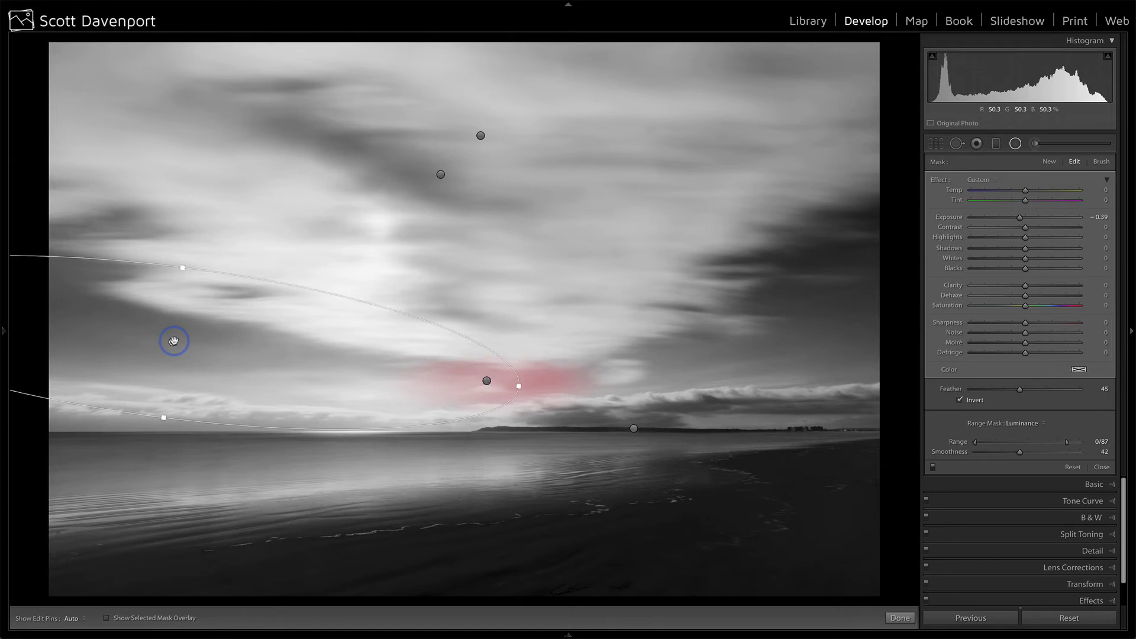
pyautogui.moveTo(174, 341)
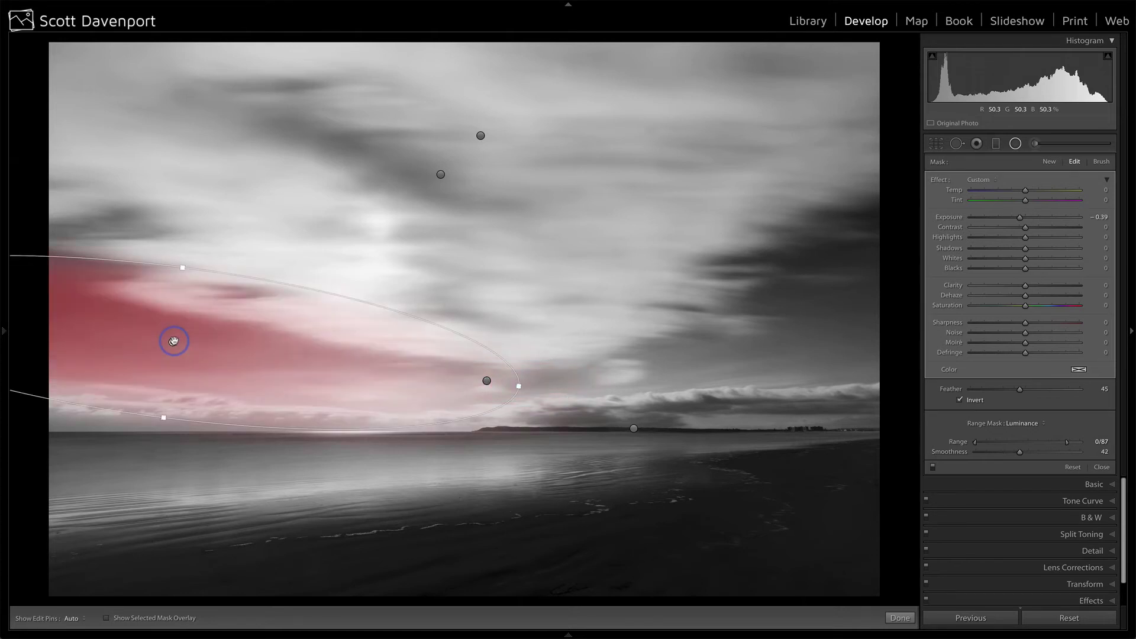
pyautogui.click(438, 175)
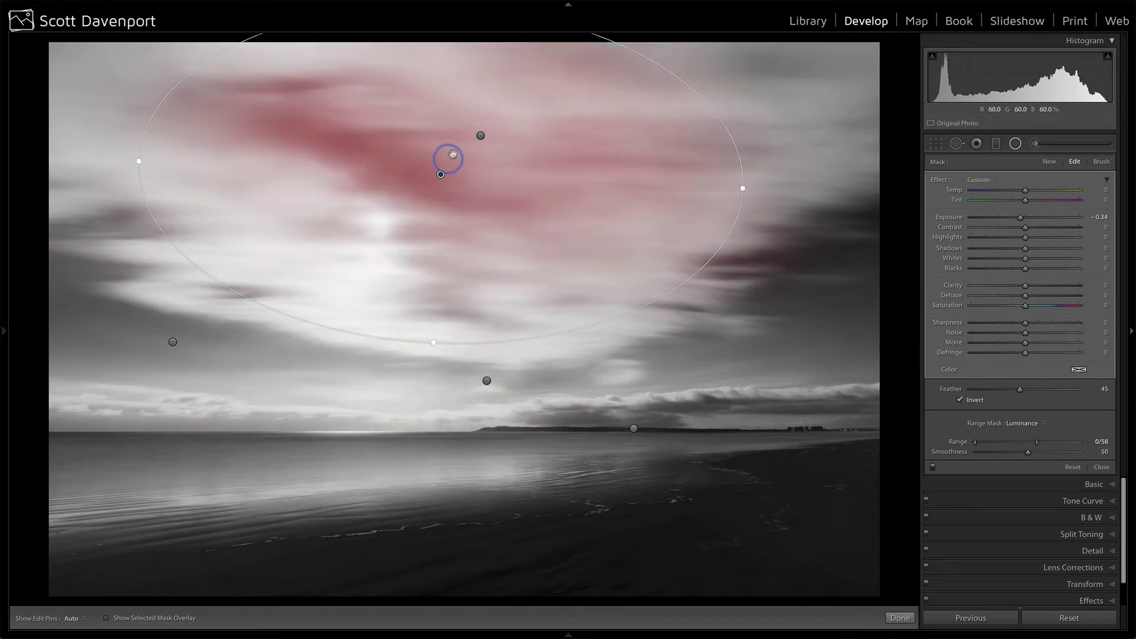
pyautogui.click(480, 134)
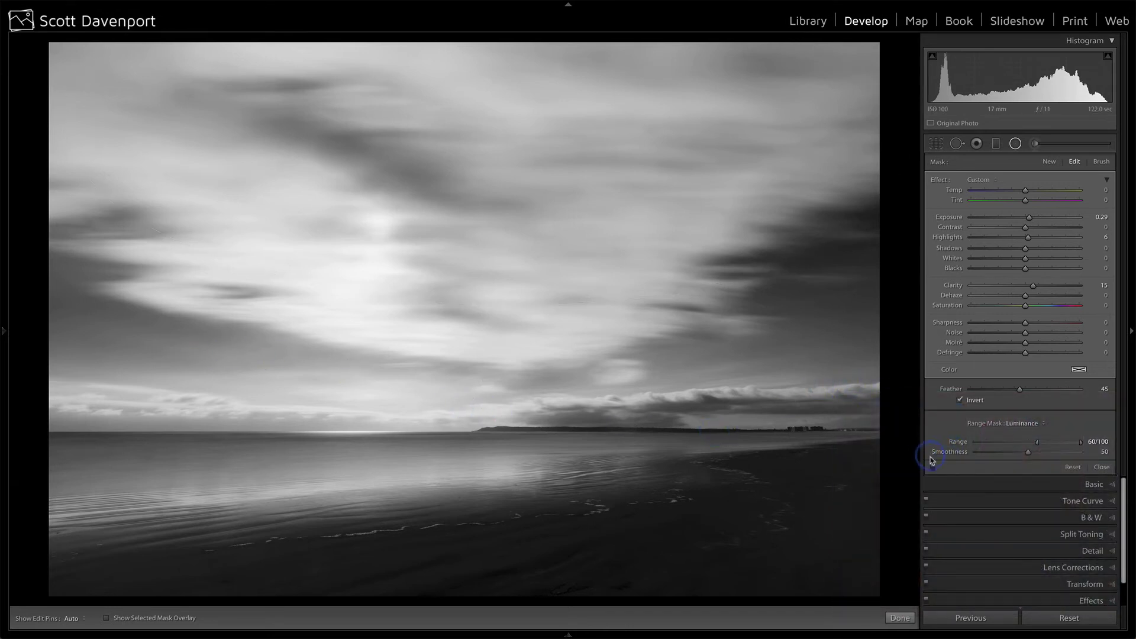
# Step: Compare the sky with the radial filters off and on
pyautogui.click(933, 468)
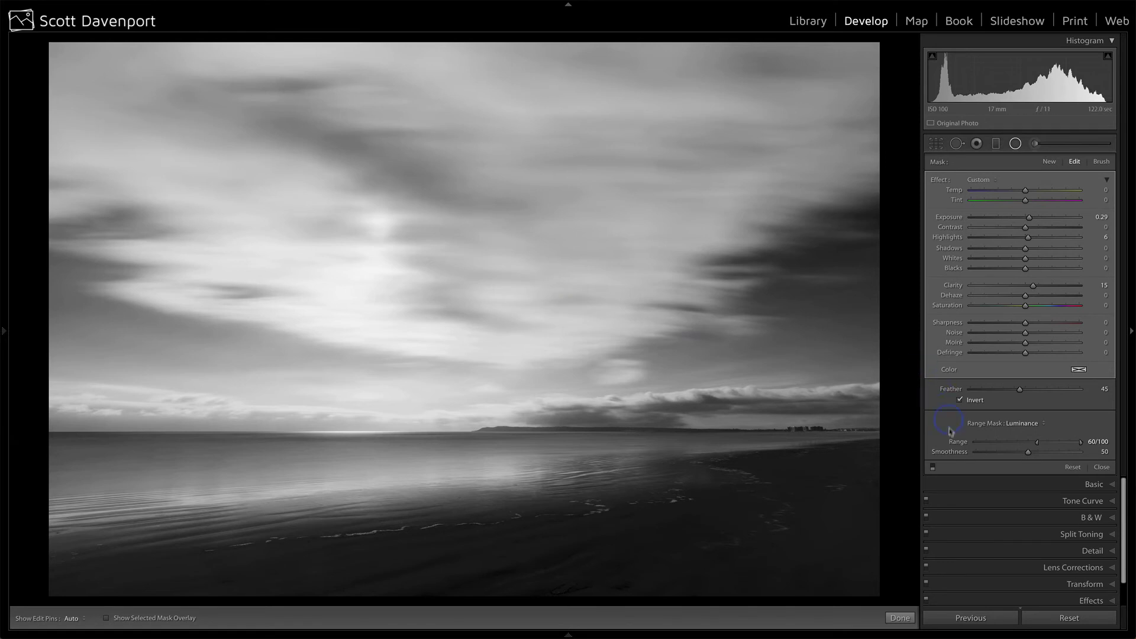
pyautogui.click(934, 468)
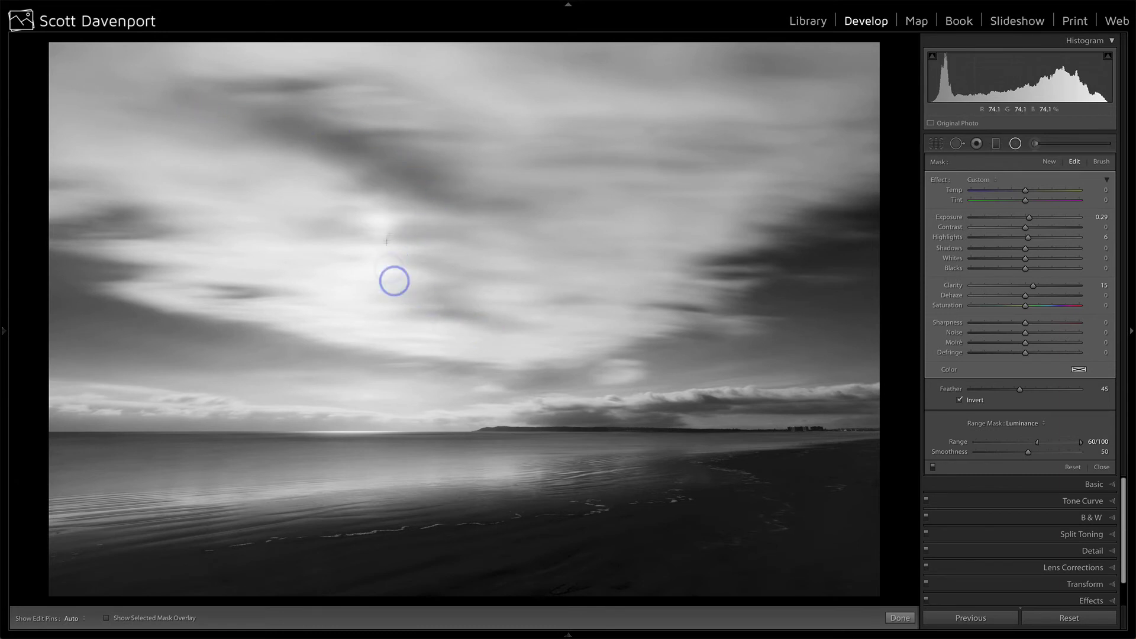
pyautogui.moveTo(380, 170)
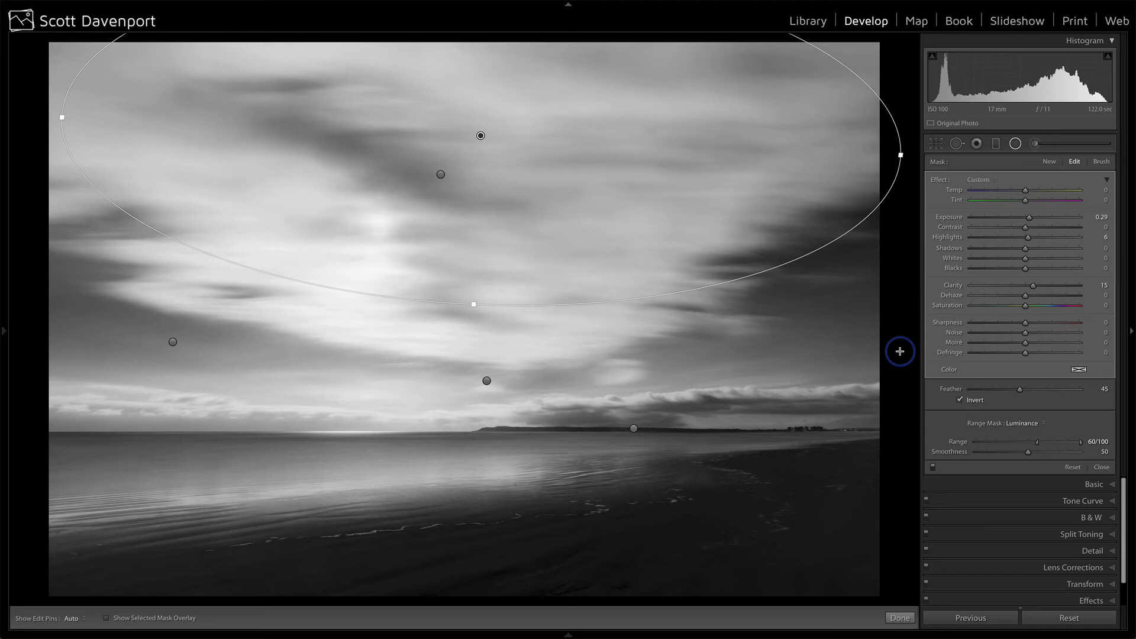
# Step: Compare the adjustment brush edits off and on, examine the brush mask on the dark foreground sand, and close the brush
pyautogui.click(1036, 145)
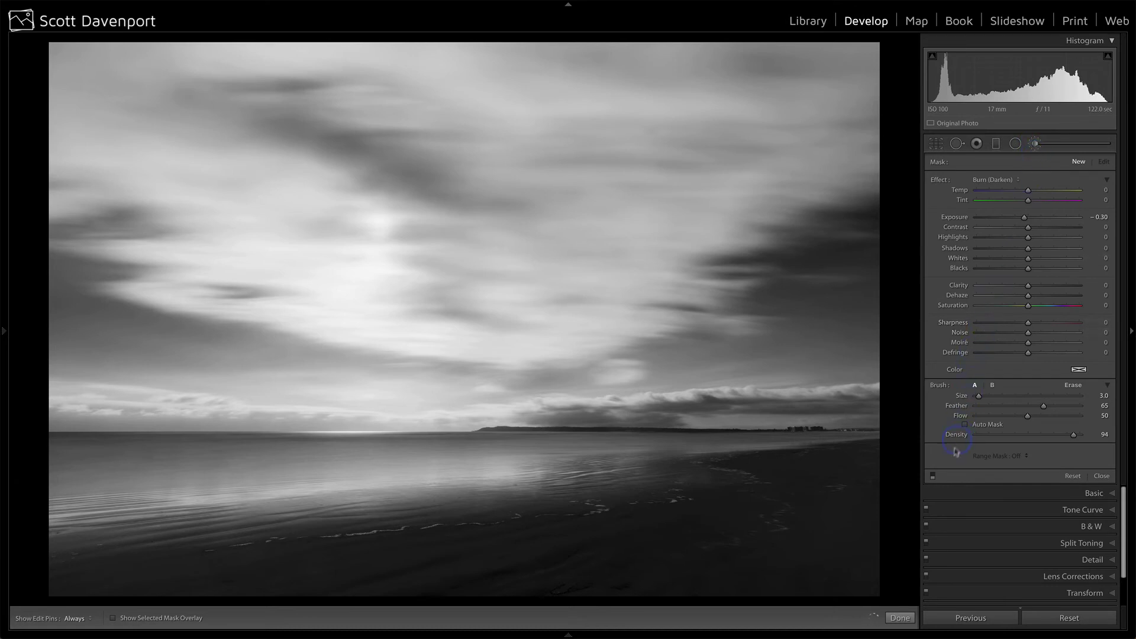
pyautogui.click(933, 478)
pyautogui.click(934, 479)
pyautogui.click(574, 552)
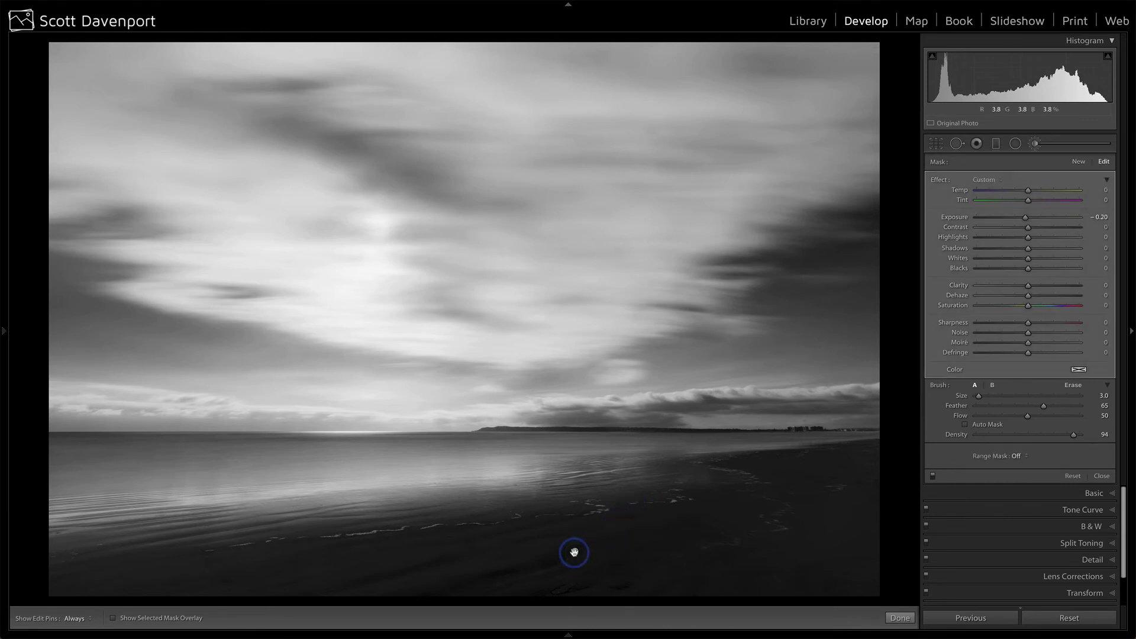
pyautogui.moveTo(575, 552)
pyautogui.click(1102, 477)
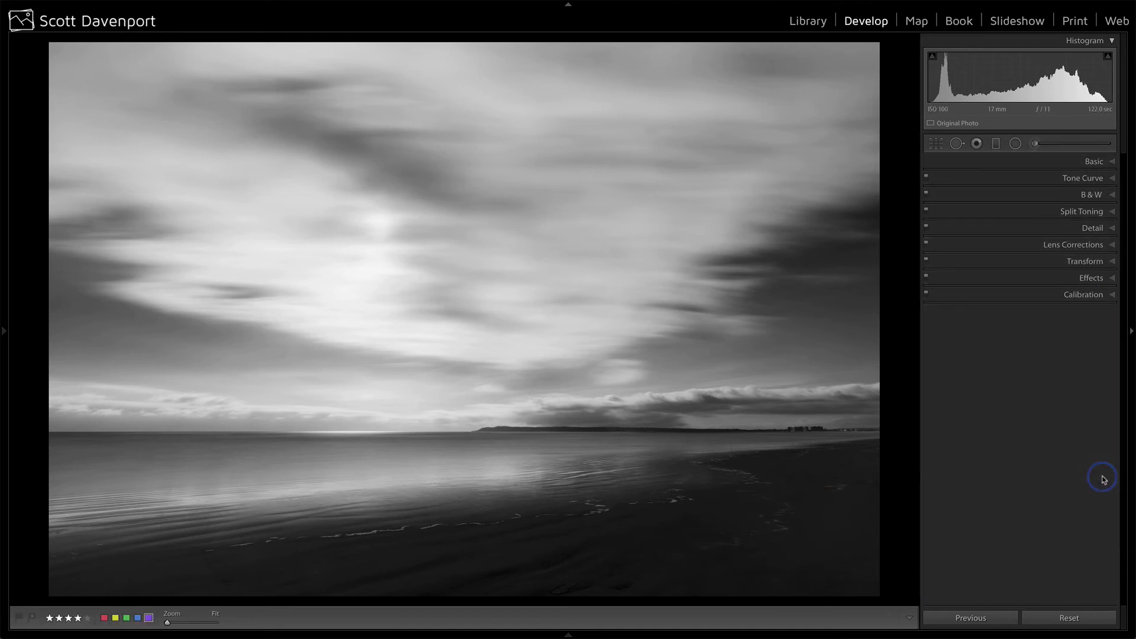
pyautogui.click(1100, 280)
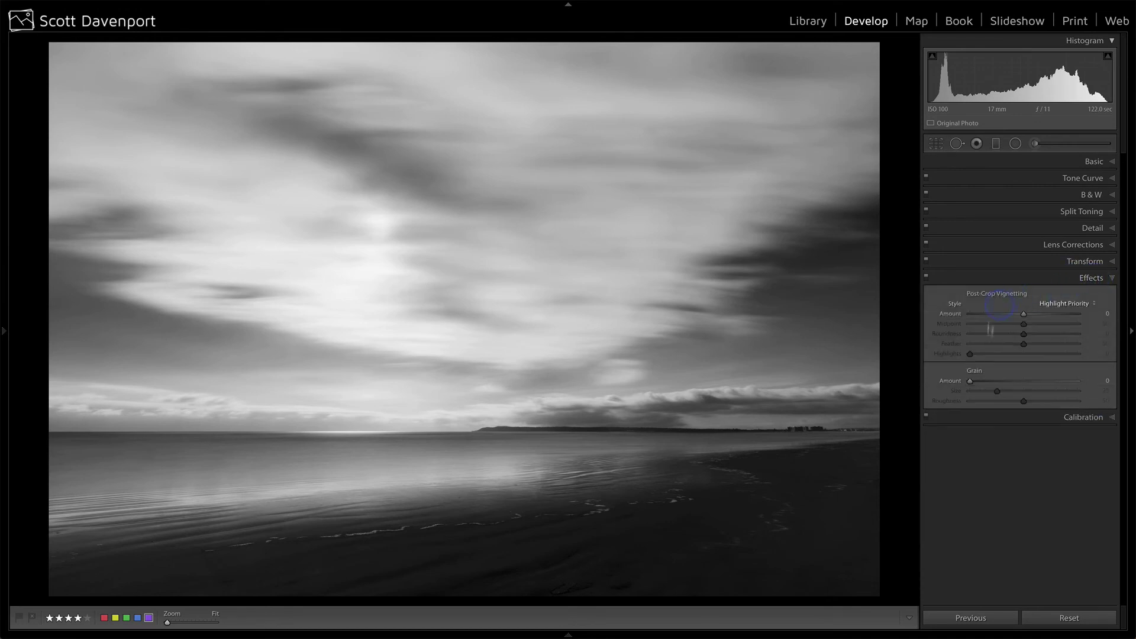
pyautogui.click(1092, 277)
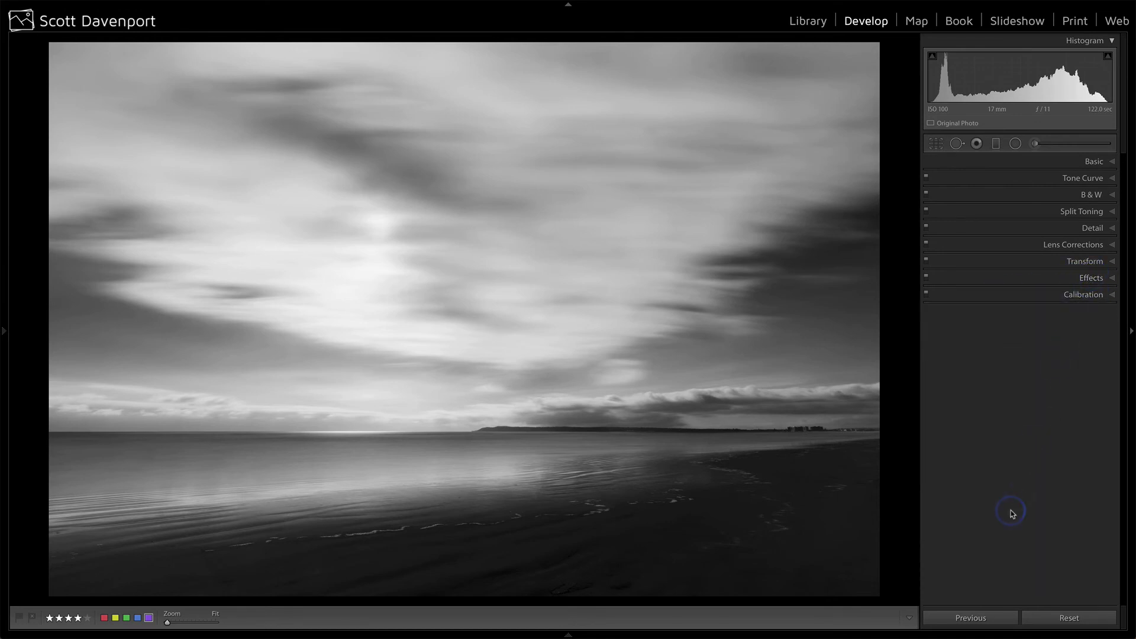
# Step: Reset all develop settings to compare with the original color photo, and undo the reset
pyautogui.click(1047, 618)
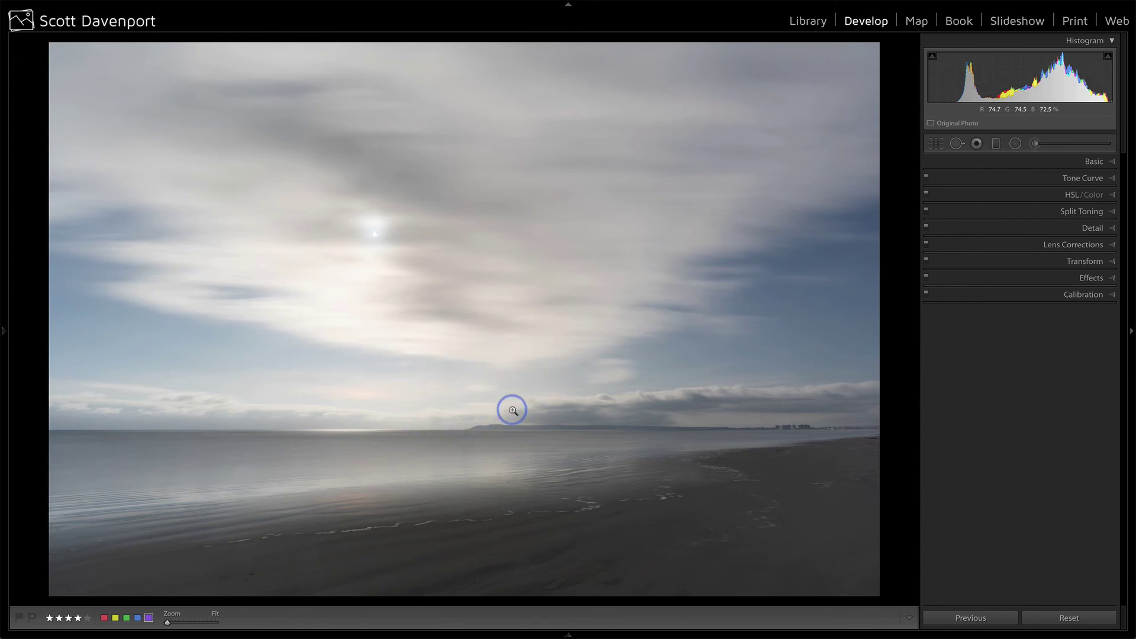
pyautogui.hotkey('ctrl', 'z')
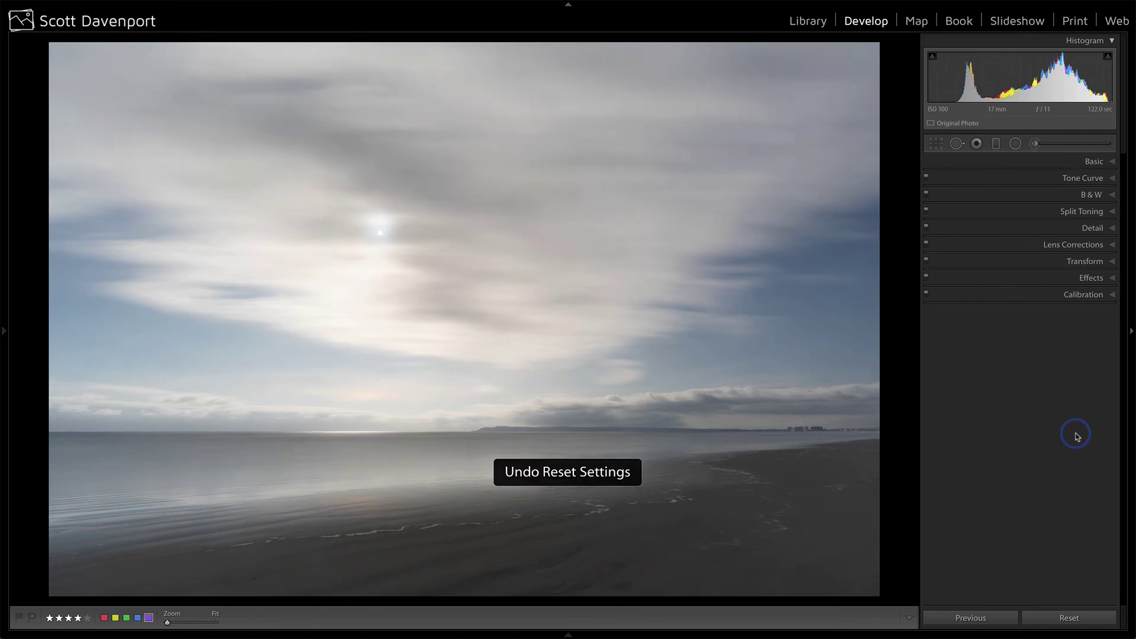